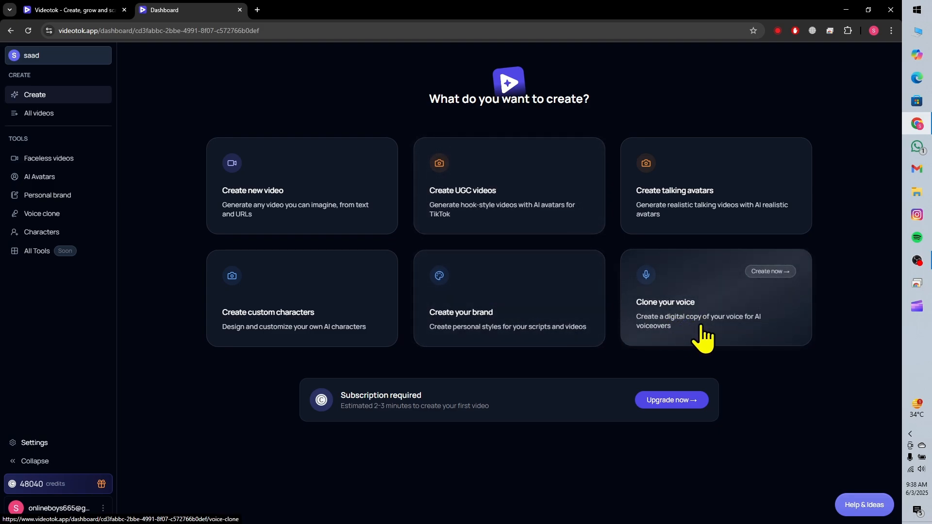
Start a new video using the Generate with AI option.
{"action": "left_click", "coordinate": [347, 160]}
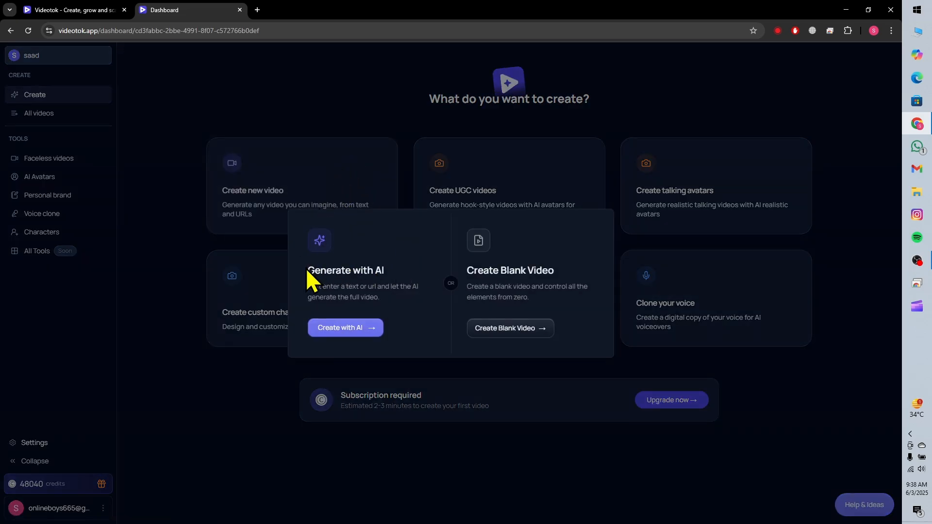
{"action": "left_click_drag", "start_coordinate": [306, 270], "coordinate": [396, 277]}
{"action": "left_click", "coordinate": [470, 281]}
{"action": "left_click_drag", "start_coordinate": [467, 270], "coordinate": [564, 275]}
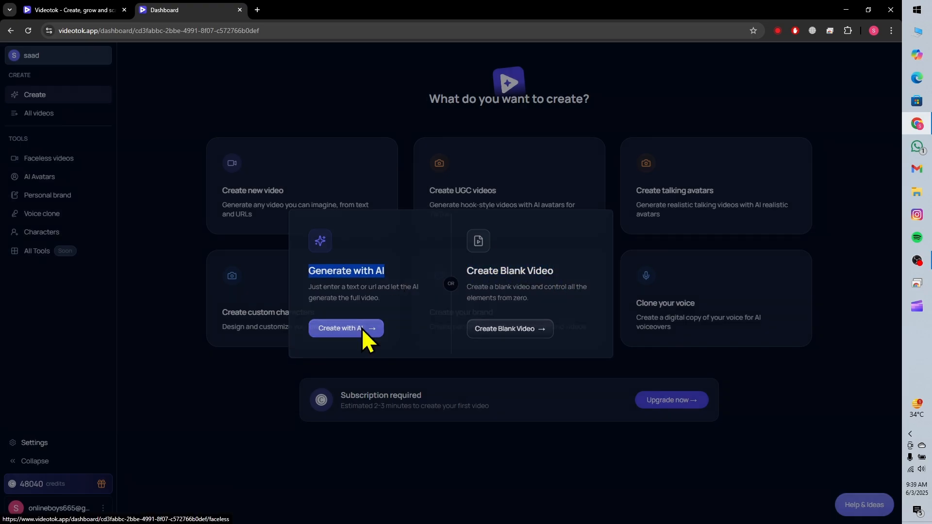
{"action": "left_click", "coordinate": [361, 329]}
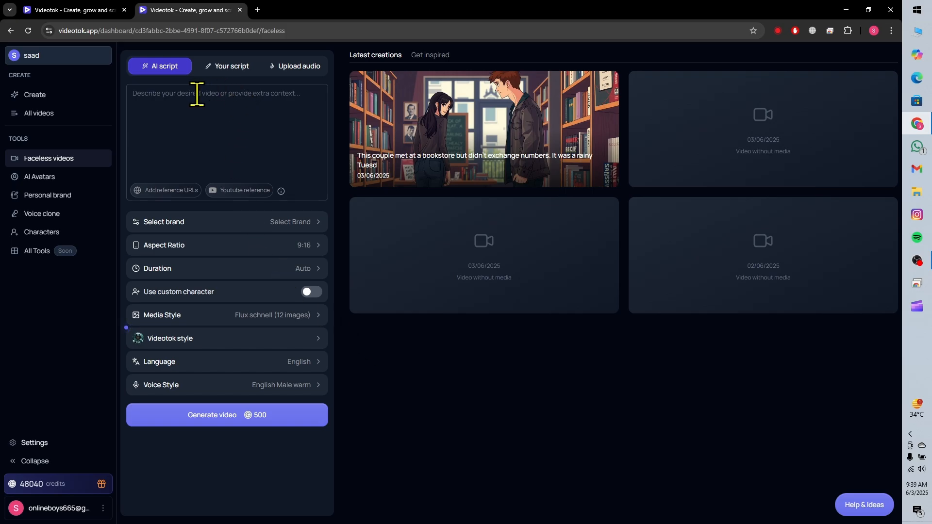
Use the AI script mode and enter "Cute Love Story" as the description of the desired video.
{"action": "left_click", "coordinate": [226, 68]}
{"action": "left_click", "coordinate": [185, 102]}
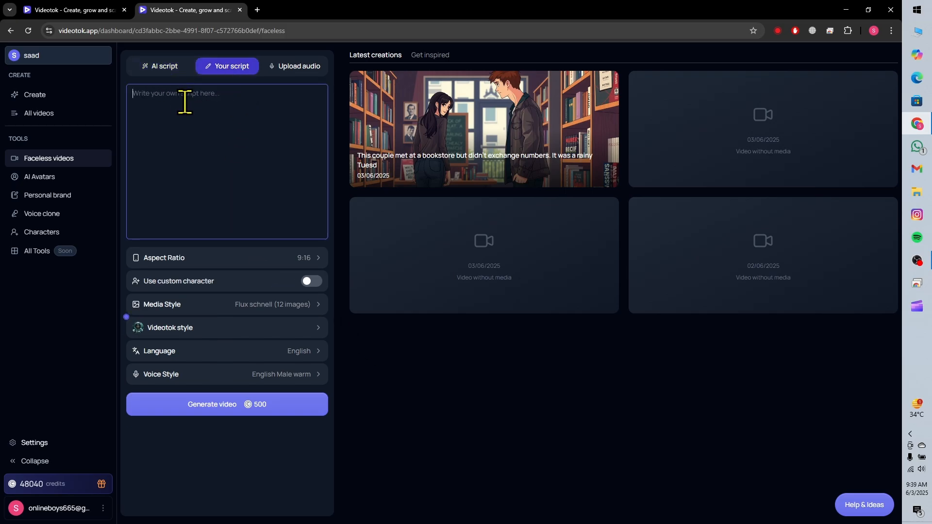
{"action": "left_click", "coordinate": [294, 66]}
{"action": "left_click", "coordinate": [162, 66]}
{"action": "key", "text": "ctrl+plus"}
{"action": "left_click", "coordinate": [190, 106]}
{"action": "type", "text": "Cute Love Story"}
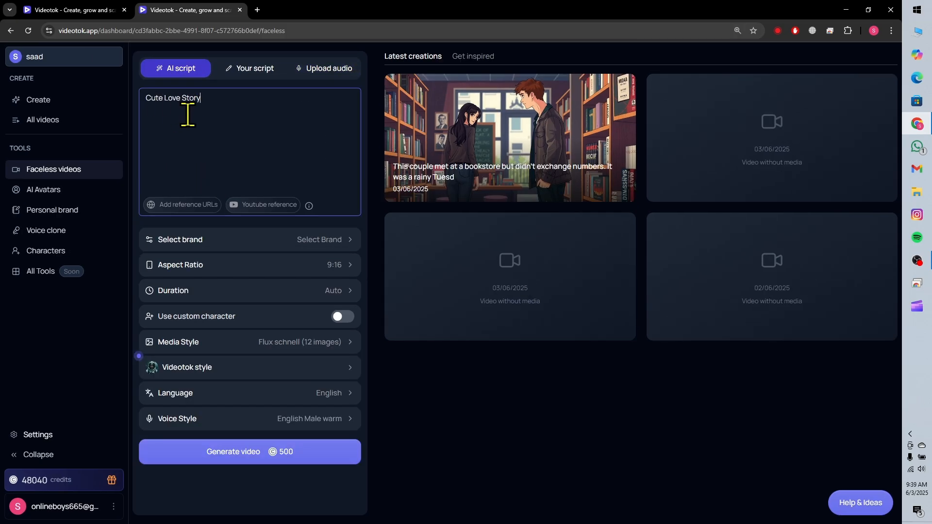
Set the video's aspect ratio to 16:9, leaving the brand unselected.
{"action": "left_click", "coordinate": [308, 241]}
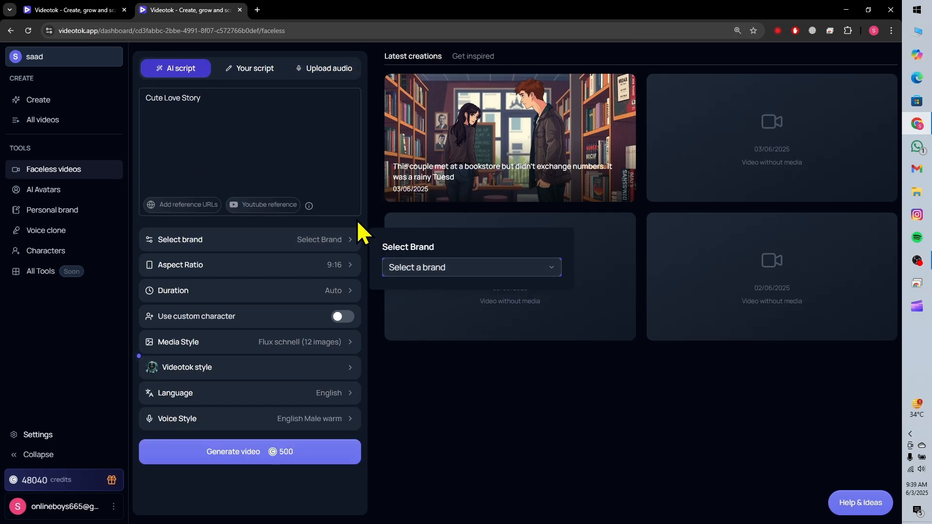
{"action": "left_click", "coordinate": [434, 265]}
{"action": "left_click", "coordinate": [346, 266]}
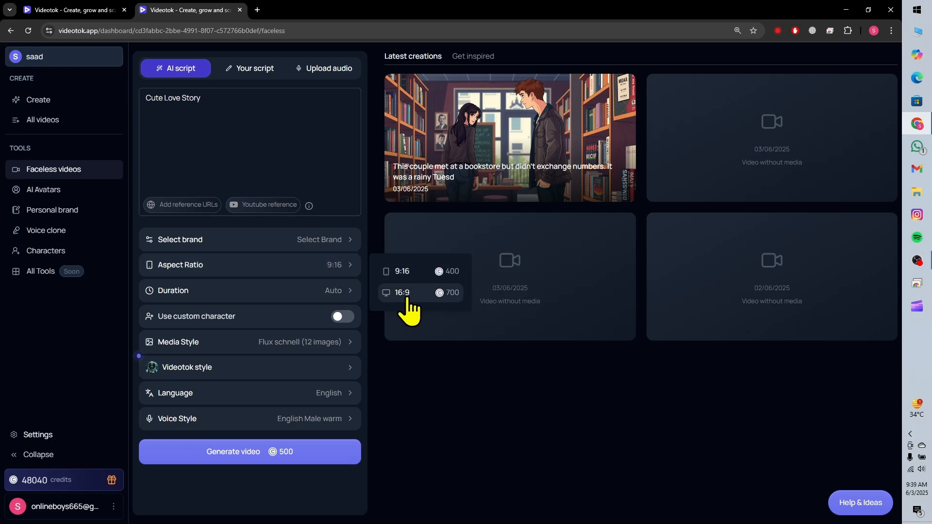
{"action": "left_click", "coordinate": [407, 297]}
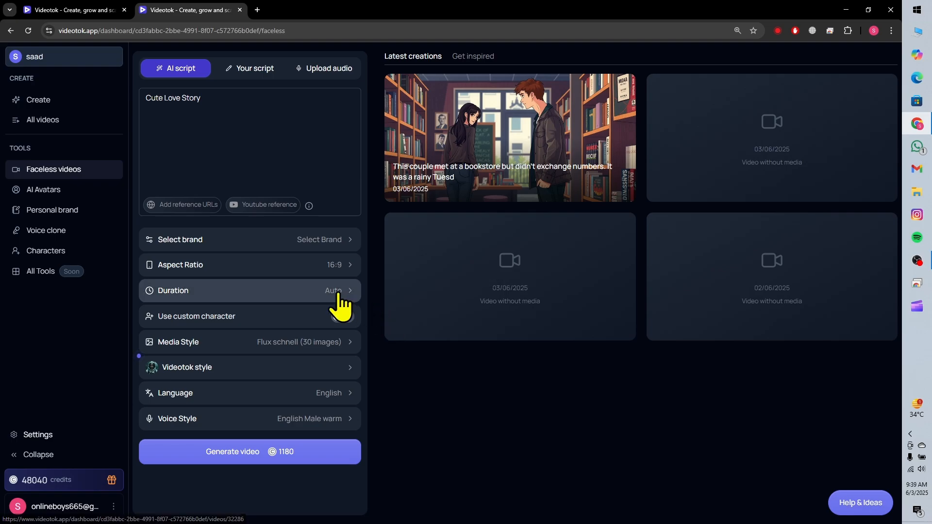
Set the video duration to 60 seconds.
{"action": "left_click", "coordinate": [340, 295]}
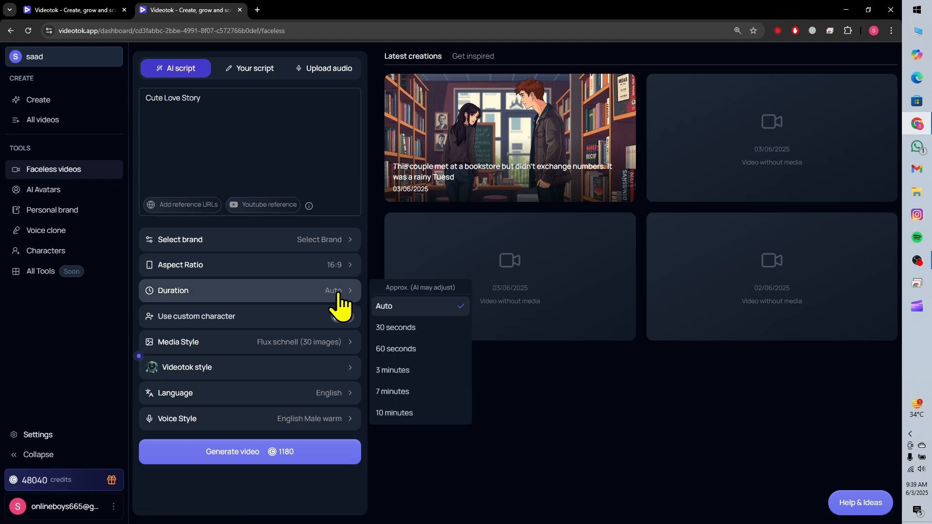
{"action": "left_click", "coordinate": [418, 357]}
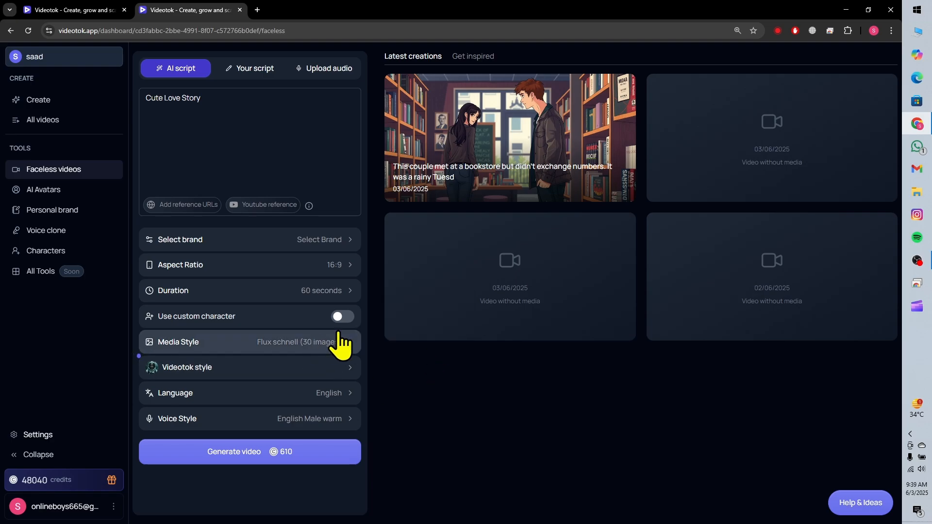
{"action": "left_click", "coordinate": [352, 293]}
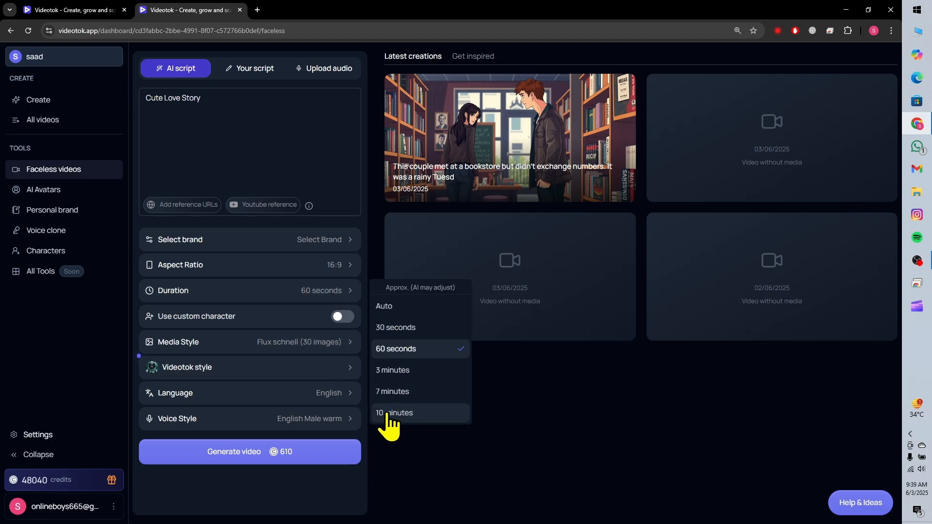
{"action": "left_click", "coordinate": [346, 222]}
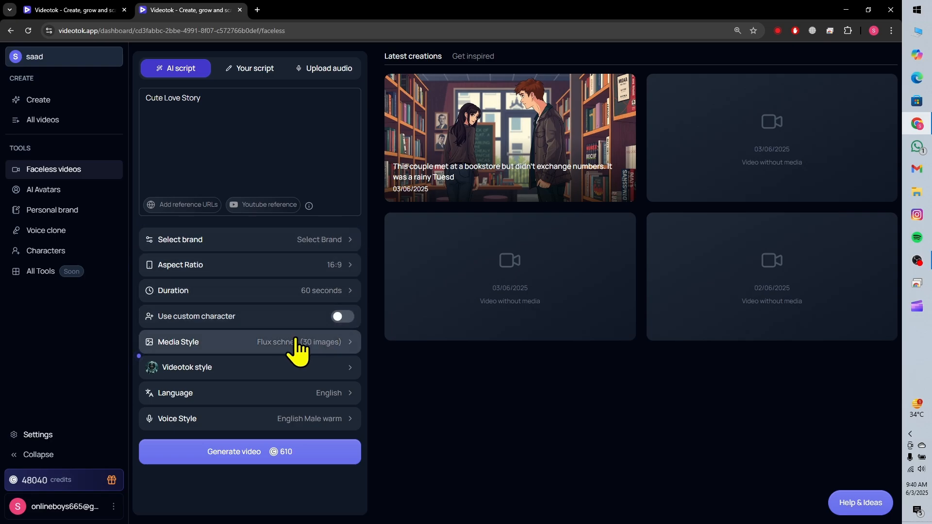
Keep custom character off, and choose Google Imagen3 with 30 images as the media style and Anime as the visual style.
{"action": "left_click", "coordinate": [343, 316]}
{"action": "left_click", "coordinate": [343, 316]}
{"action": "left_click", "coordinate": [344, 349]}
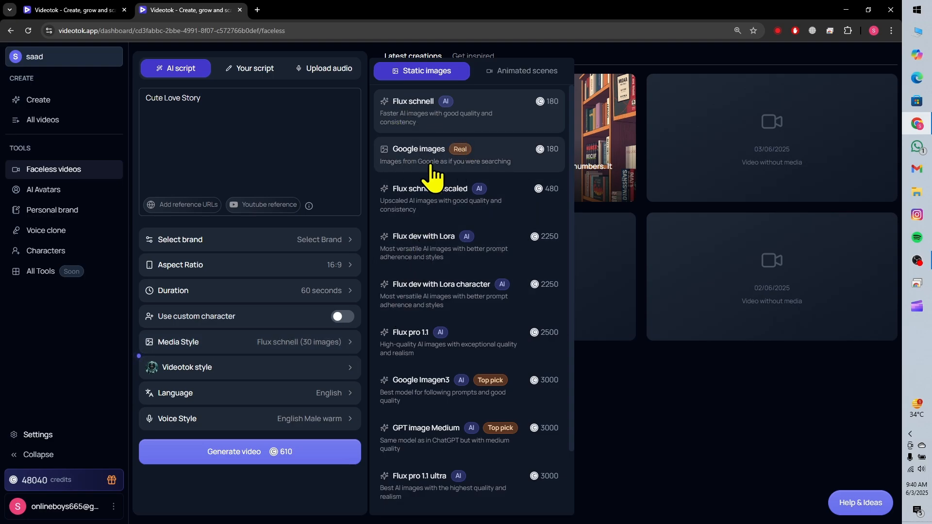
{"action": "scroll", "coordinate": [467, 262], "scroll_direction": "down", "scroll_amount": 1}
{"action": "scroll", "coordinate": [467, 262], "scroll_direction": "down", "scroll_amount": 1}
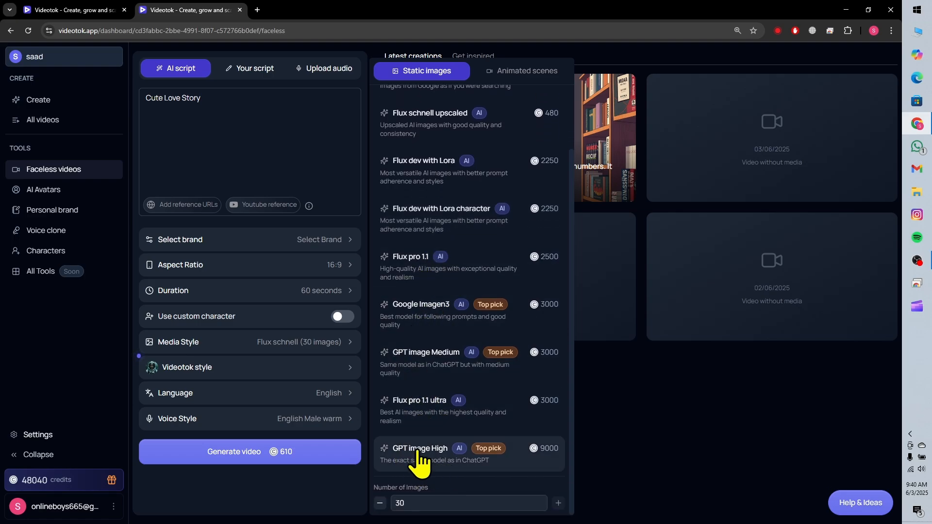
{"action": "left_click", "coordinate": [341, 373]}
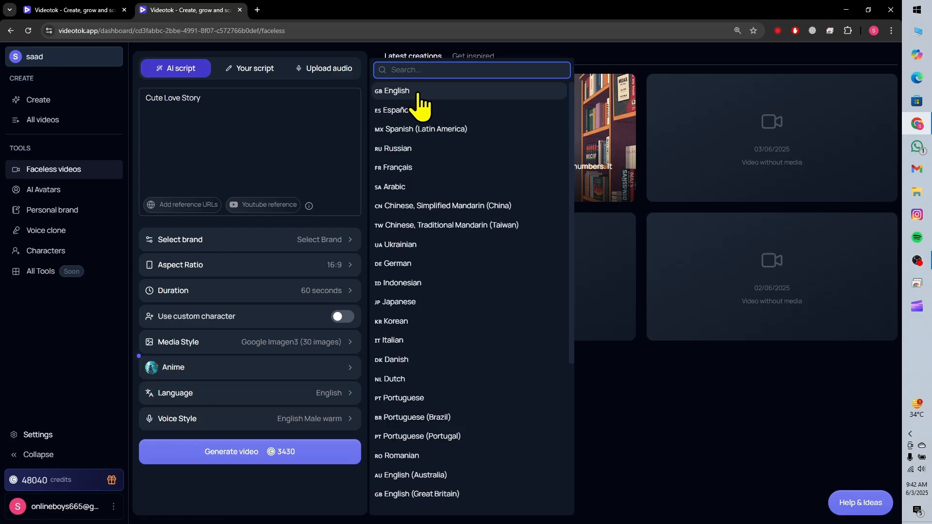
Find English (United States) among the languages, select it, and open the voice style choices.
{"action": "type", "text": "eng"}
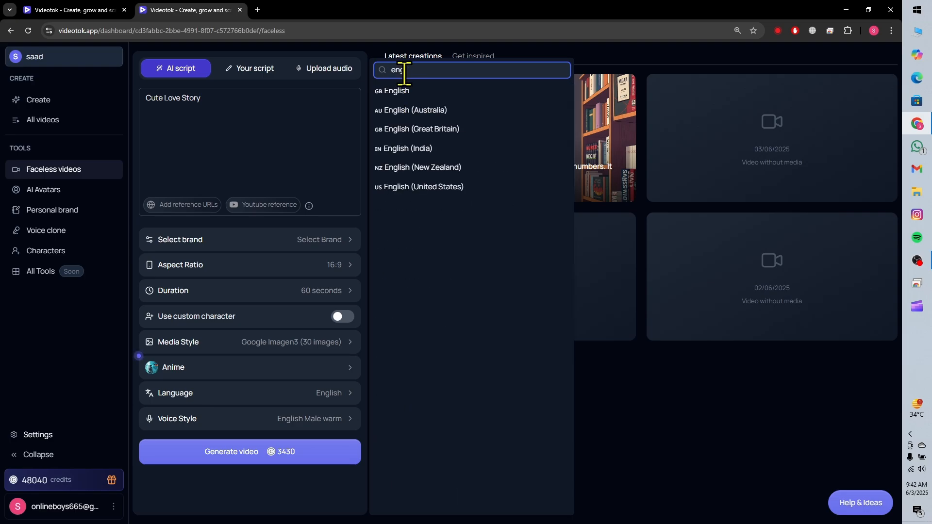
{"action": "left_click", "coordinate": [427, 185]}
{"action": "left_click", "coordinate": [352, 430]}
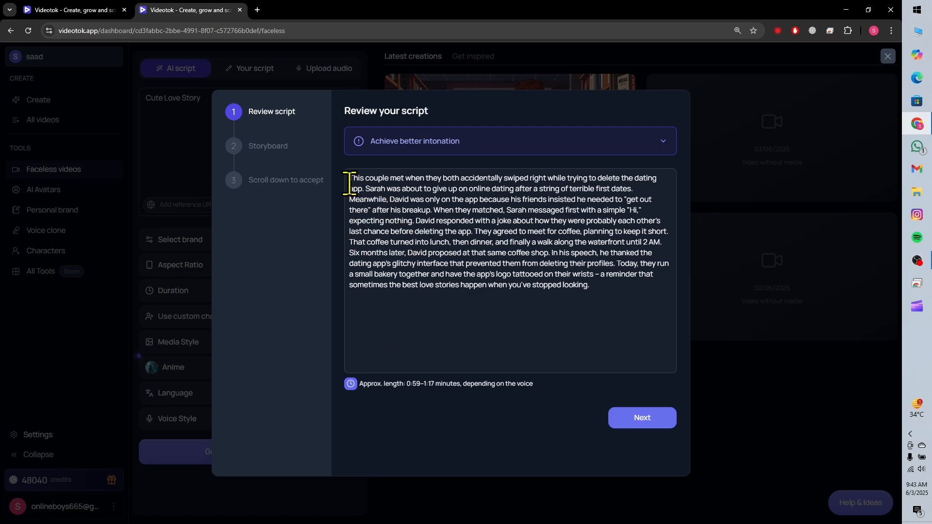
Review the generated love story script and accept it to continue to the storyboard.
{"action": "left_click_drag", "start_coordinate": [349, 184], "coordinate": [607, 303]}
{"action": "left_click", "coordinate": [607, 303]}
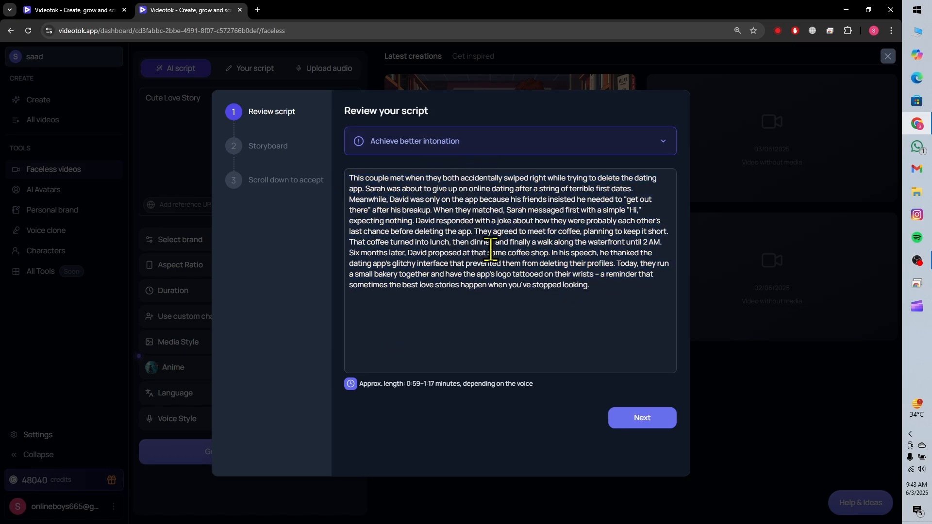
{"action": "left_click", "coordinate": [633, 426]}
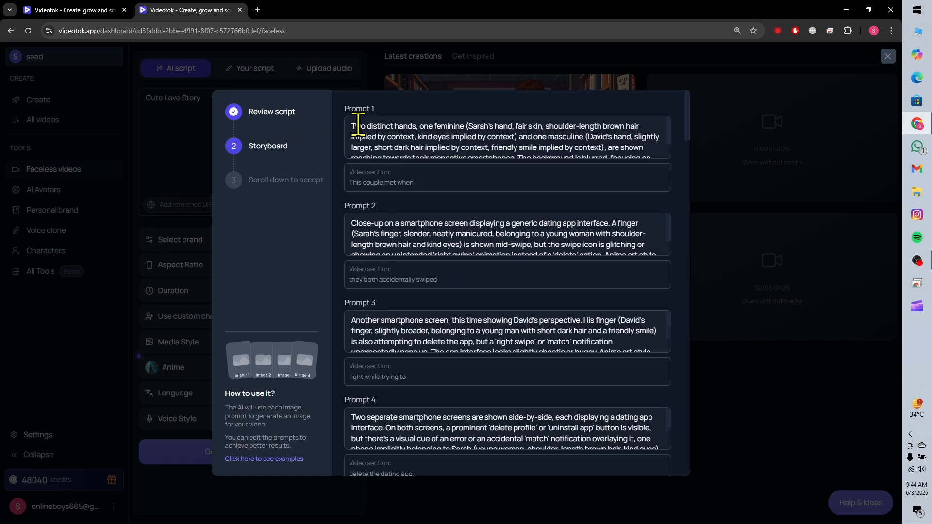
Review the storyboard image prompts through Prompt 30 and create the video.
{"action": "scroll", "coordinate": [365, 125], "scroll_direction": "down", "scroll_amount": 20}
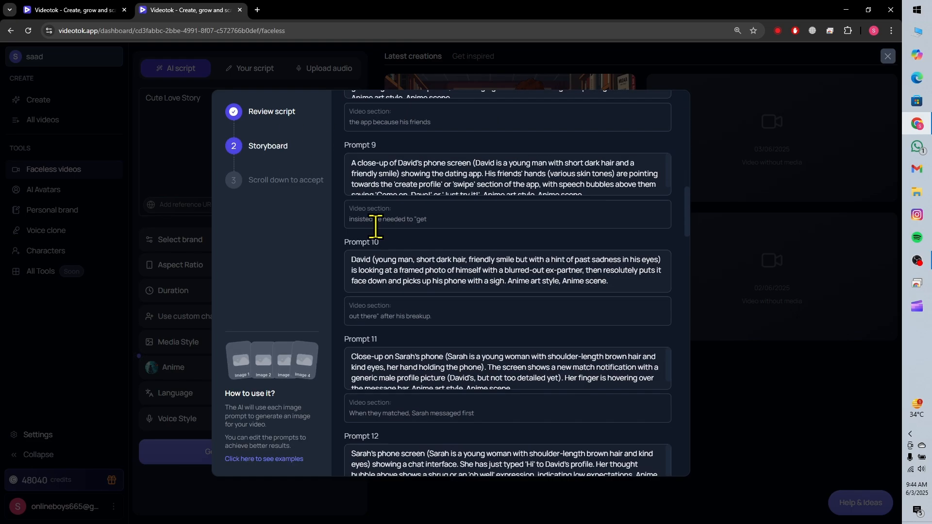
{"action": "scroll", "coordinate": [384, 262], "scroll_direction": "down", "scroll_amount": 20}
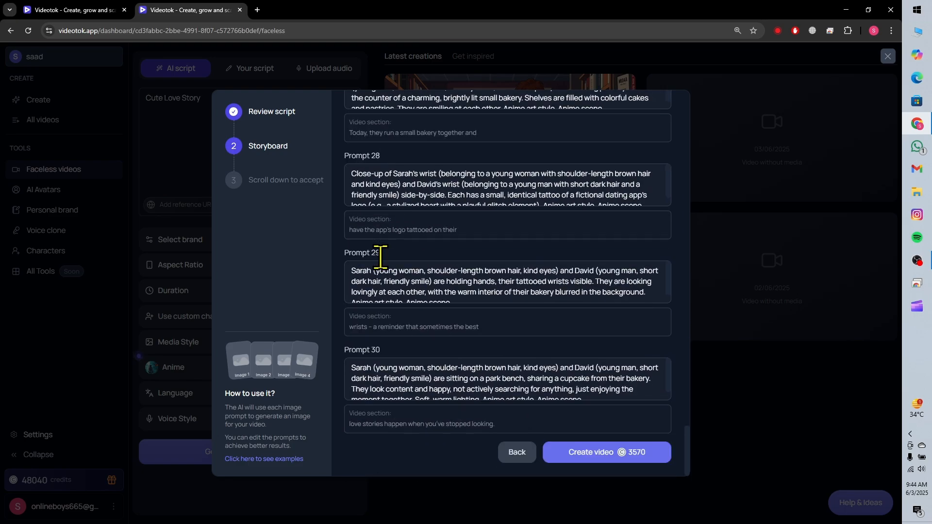
{"action": "left_click_drag", "start_coordinate": [351, 359], "coordinate": [396, 361]}
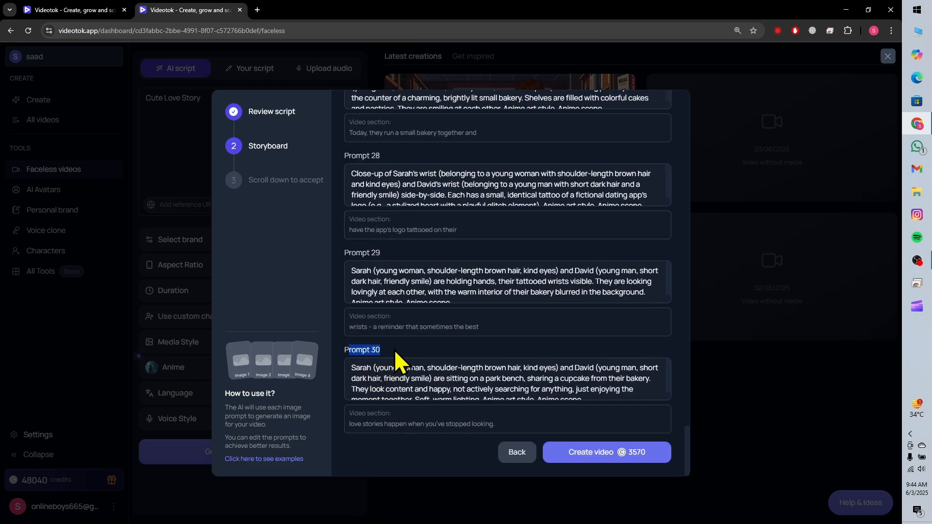
{"action": "left_click", "coordinate": [350, 381]}
{"action": "scroll", "coordinate": [352, 381], "scroll_direction": "down", "scroll_amount": 1}
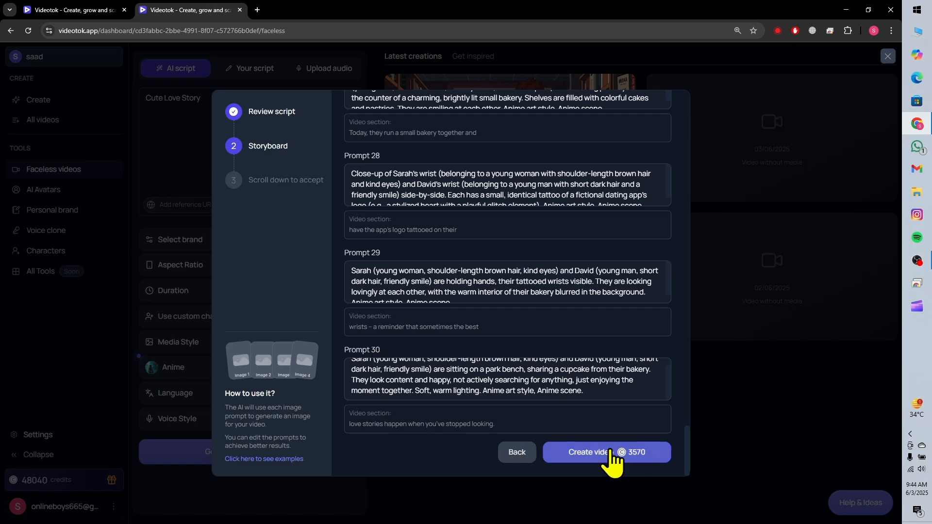
{"action": "left_click", "coordinate": [607, 456]}
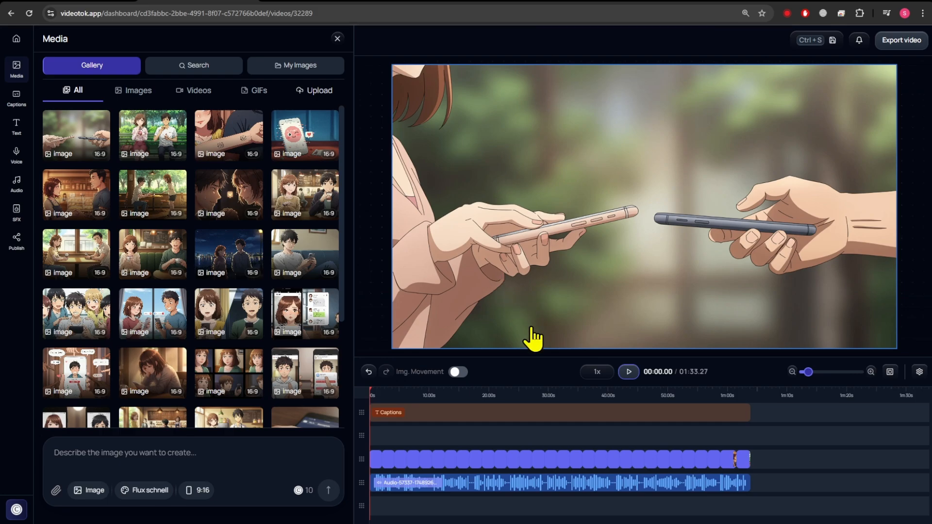
Preview the generated video and browse the scene images in the media gallery.
{"action": "left_click", "coordinate": [629, 374]}
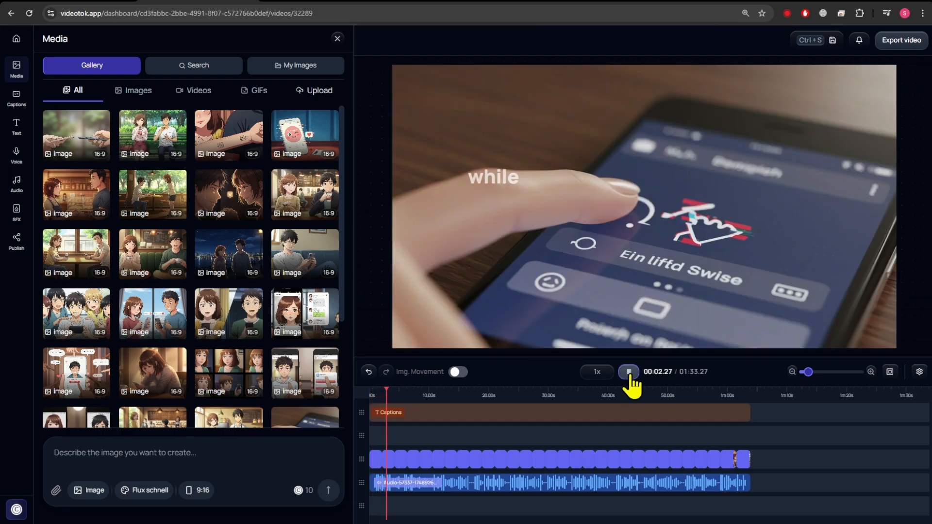
{"action": "left_click", "coordinate": [629, 374]}
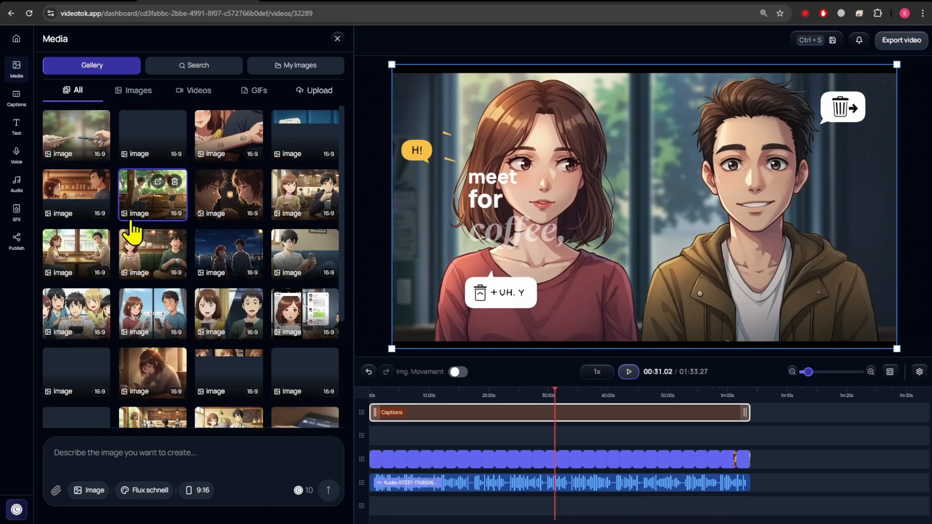
{"action": "scroll", "coordinate": [146, 301], "scroll_direction": "down", "scroll_amount": 2}
{"action": "scroll", "coordinate": [158, 340], "scroll_direction": "up", "scroll_amount": 1}
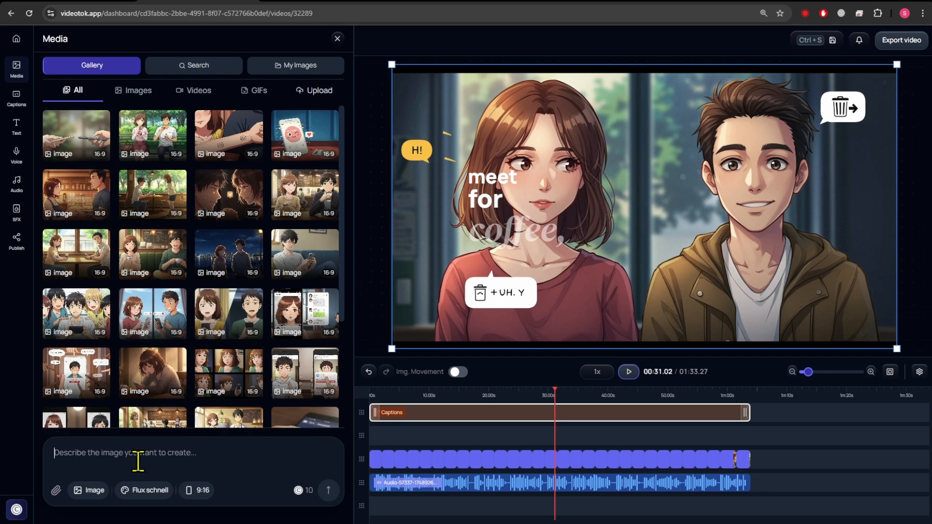
Examine the models available for generating additional images from a description.
{"action": "left_click", "coordinate": [141, 490]}
{"action": "scroll", "coordinate": [193, 389], "scroll_direction": "down", "scroll_amount": 3}
{"action": "scroll", "coordinate": [192, 388], "scroll_direction": "down", "scroll_amount": 3}
{"action": "scroll", "coordinate": [192, 388], "scroll_direction": "up", "scroll_amount": 5}
{"action": "left_click", "coordinate": [76, 456]}
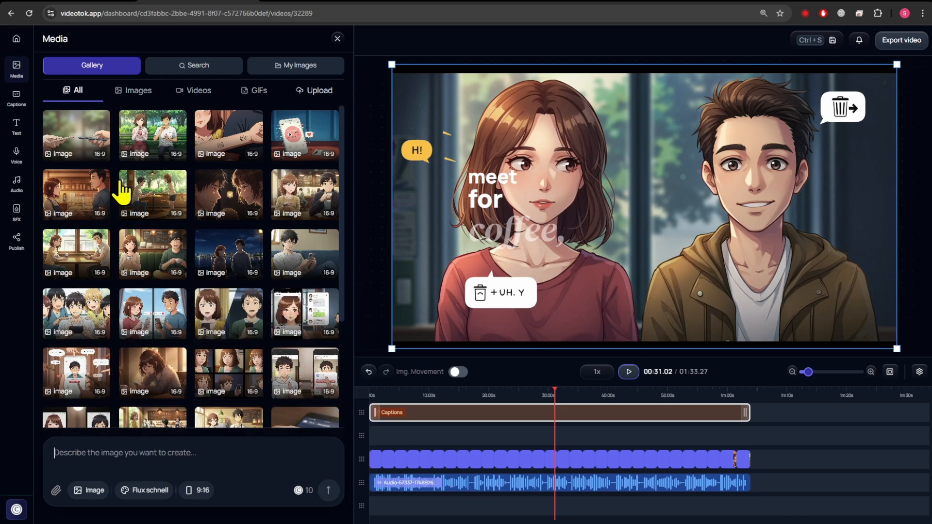
Examine the caption style templates available for the video.
{"action": "left_click", "coordinate": [17, 97]}
{"action": "scroll", "coordinate": [250, 252], "scroll_direction": "down", "scroll_amount": 2}
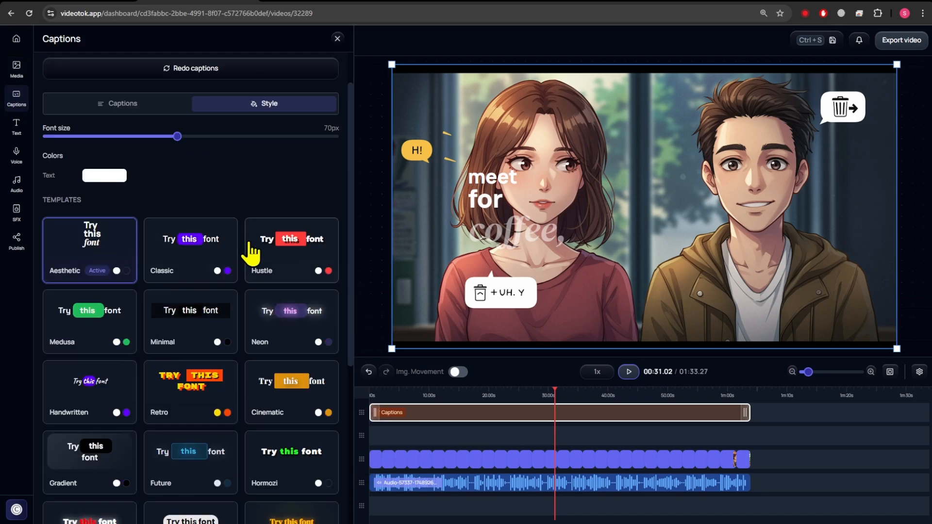
{"action": "scroll", "coordinate": [187, 266], "scroll_direction": "down", "scroll_amount": 5}
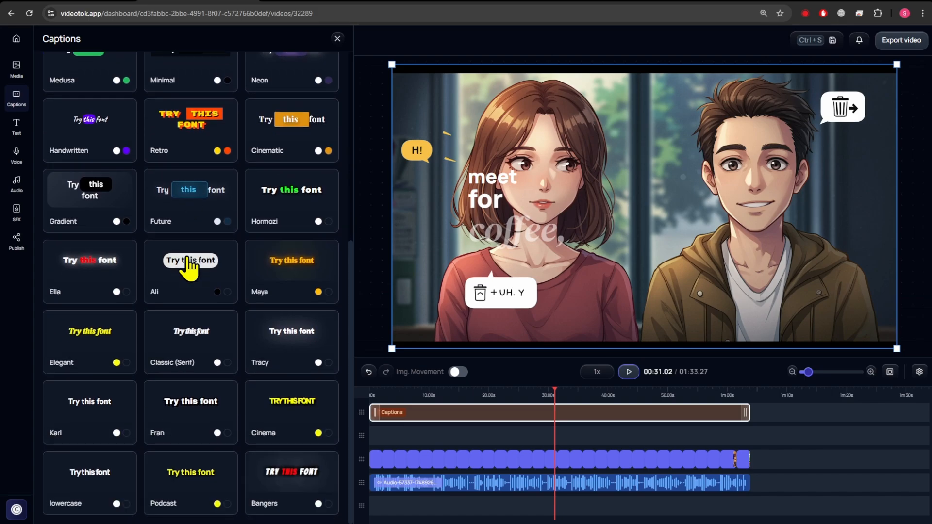
{"action": "scroll", "coordinate": [187, 265], "scroll_direction": "up", "scroll_amount": 6}
Examine the voices available for adding a voice track to the script.
{"action": "left_click", "coordinate": [17, 155]}
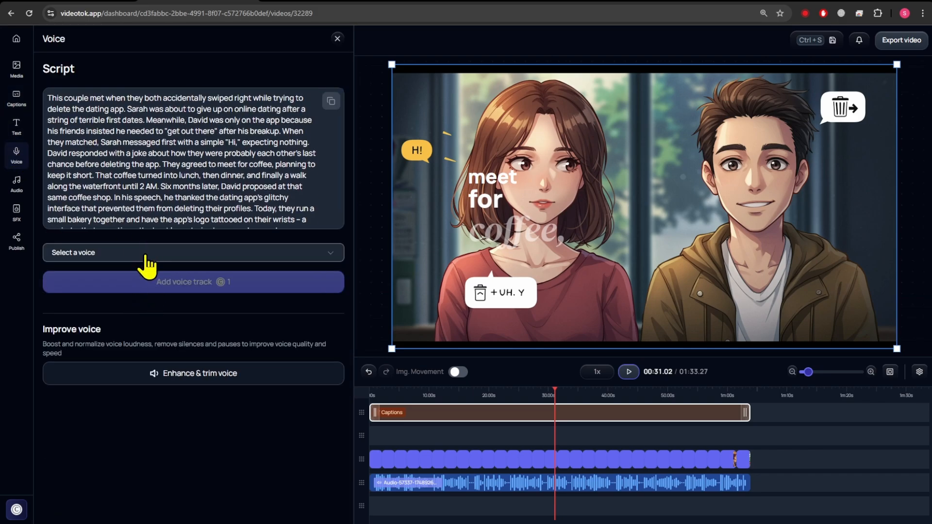
{"action": "left_click", "coordinate": [180, 256]}
{"action": "scroll", "coordinate": [146, 364], "scroll_direction": "down", "scroll_amount": 8}
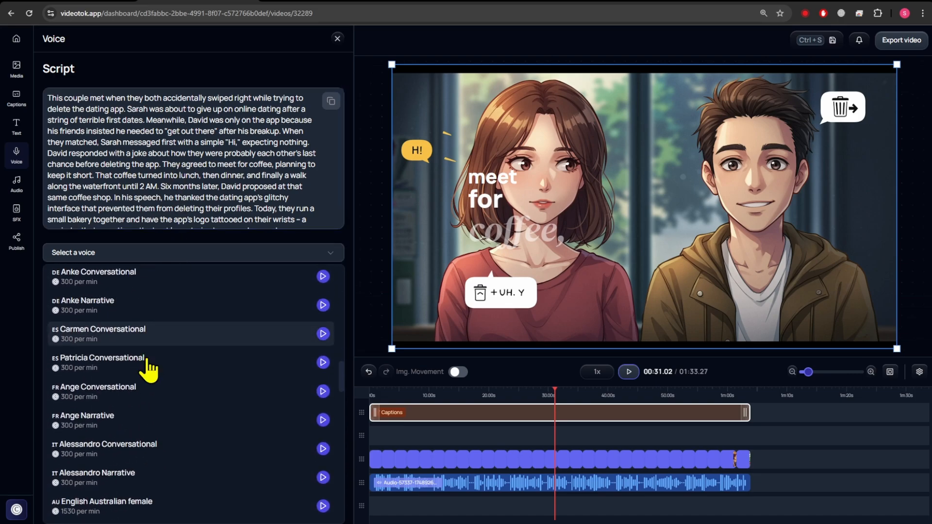
{"action": "left_click", "coordinate": [140, 256]}
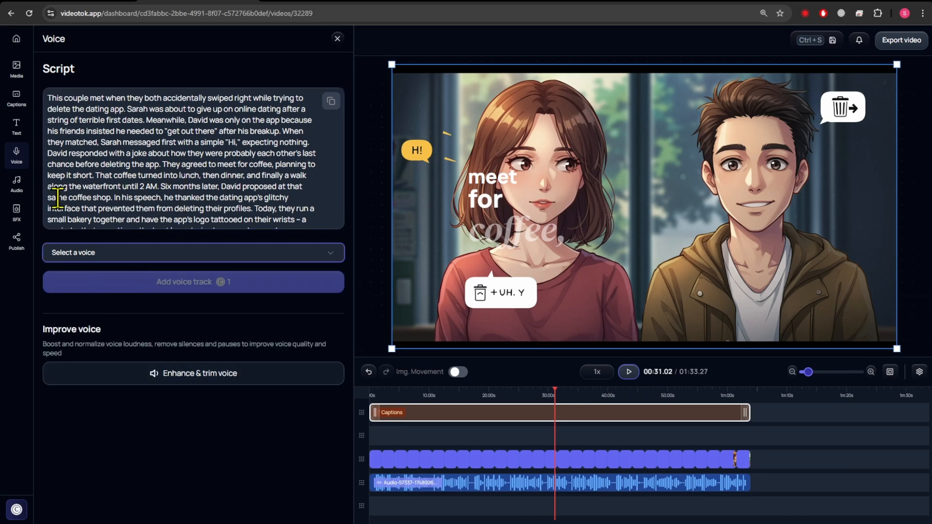
Browse the background music library and filter it to Anime tracks.
{"action": "left_click", "coordinate": [18, 183]}
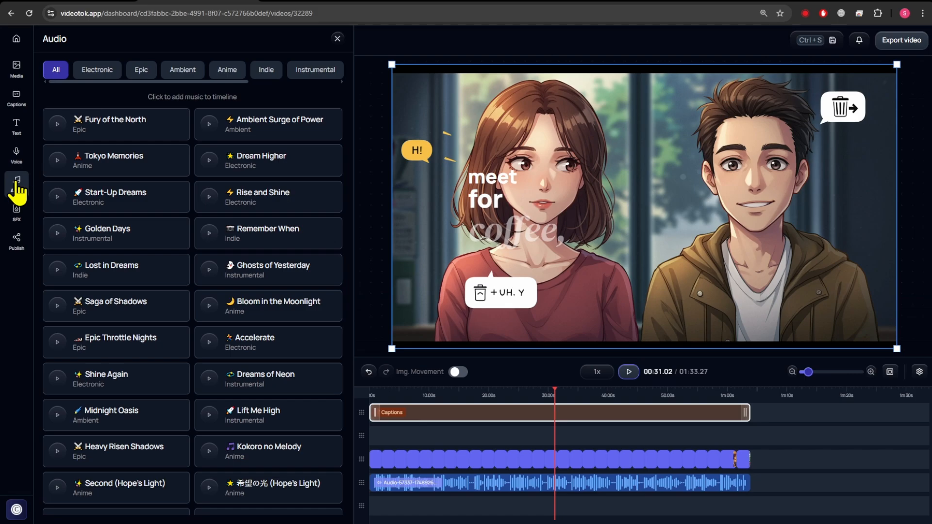
{"action": "scroll", "coordinate": [148, 187], "scroll_direction": "down", "scroll_amount": 12}
{"action": "scroll", "coordinate": [146, 179], "scroll_direction": "up", "scroll_amount": 12}
{"action": "left_click", "coordinate": [226, 71]}
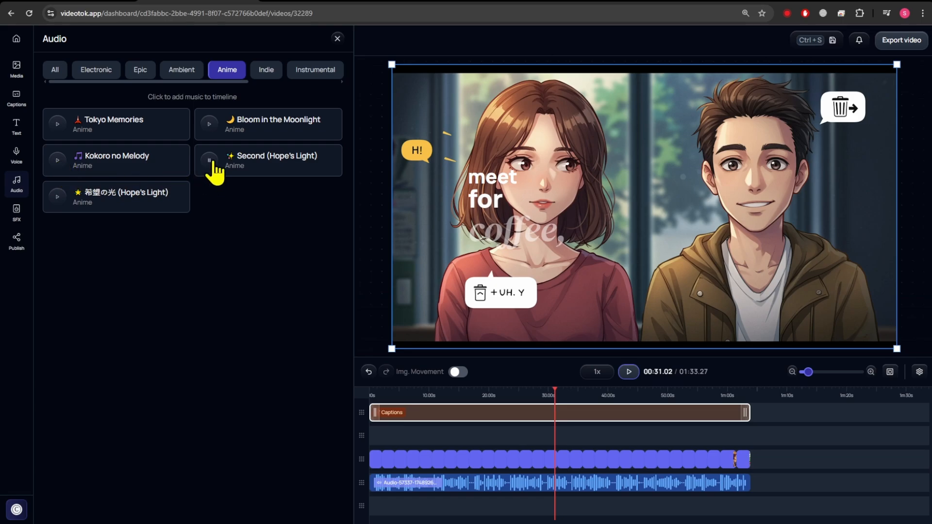
Add the Anime track "Second (Hope's Light)" to the timeline and set its volume to 40%.
{"action": "left_click", "coordinate": [279, 157]}
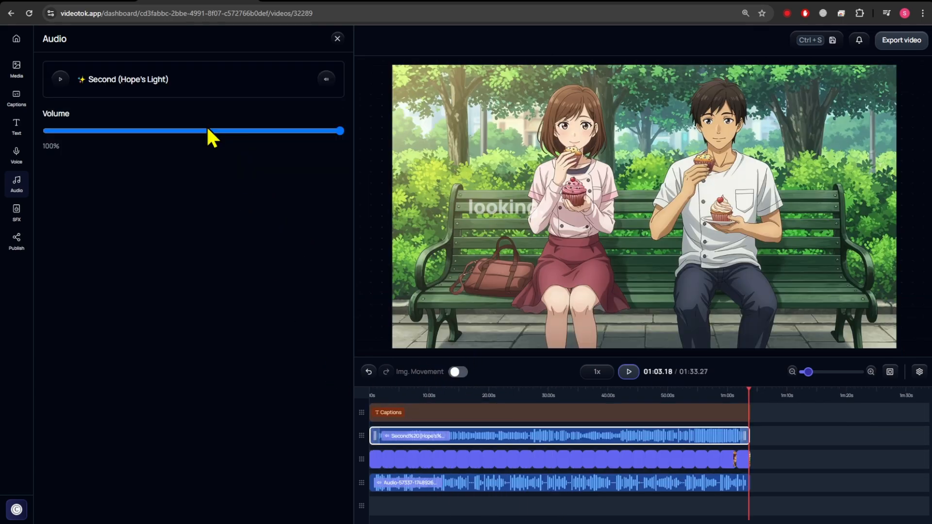
{"action": "left_click", "coordinate": [207, 131]}
{"action": "left_click_drag", "start_coordinate": [207, 130], "coordinate": [165, 130]}
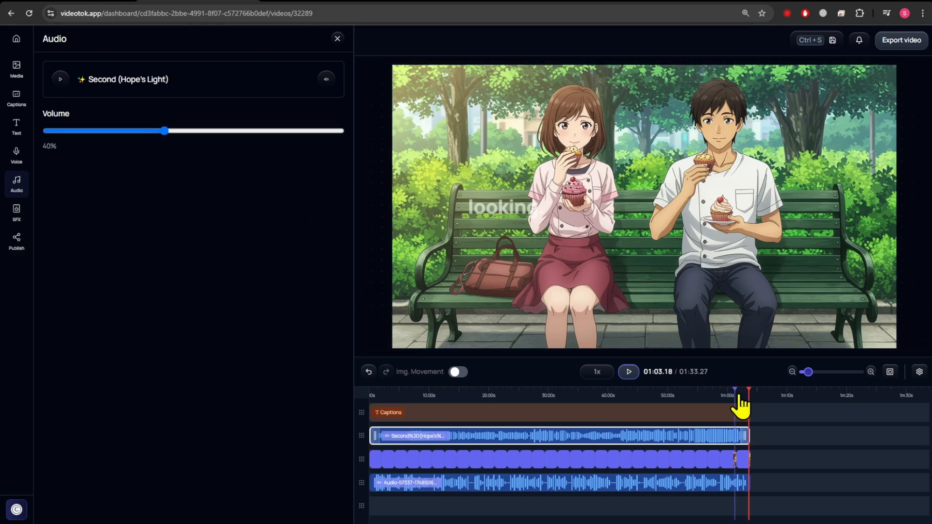
Preview the video with its background music and view the available sound effects.
{"action": "left_click", "coordinate": [629, 372]}
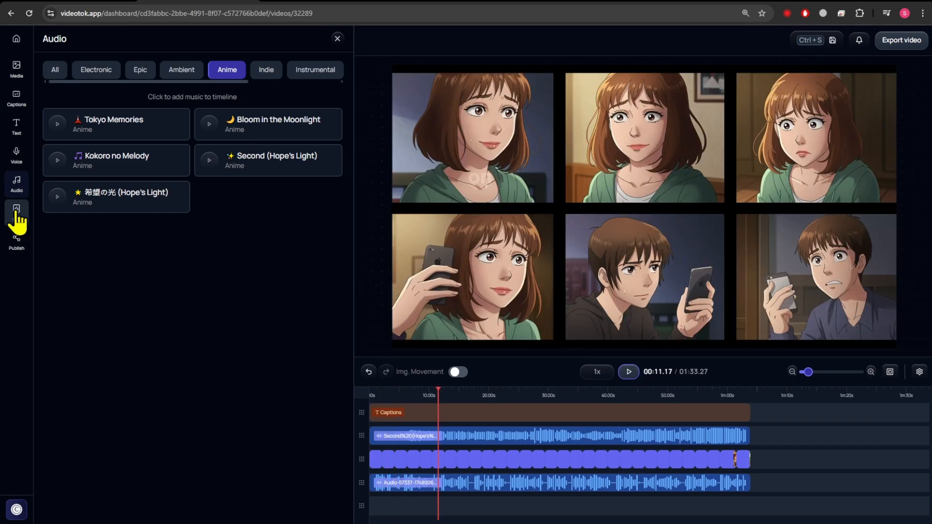
{"action": "left_click", "coordinate": [17, 213]}
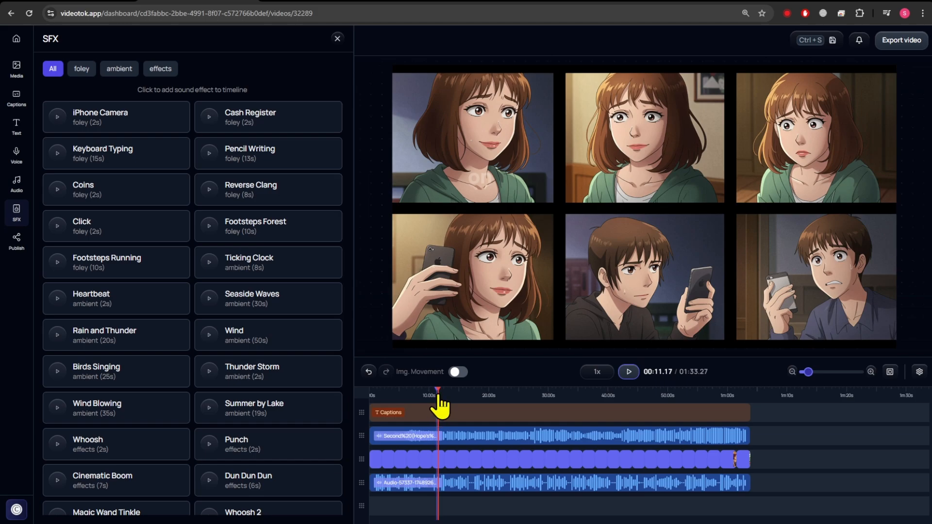
{"action": "left_click", "coordinate": [425, 394]}
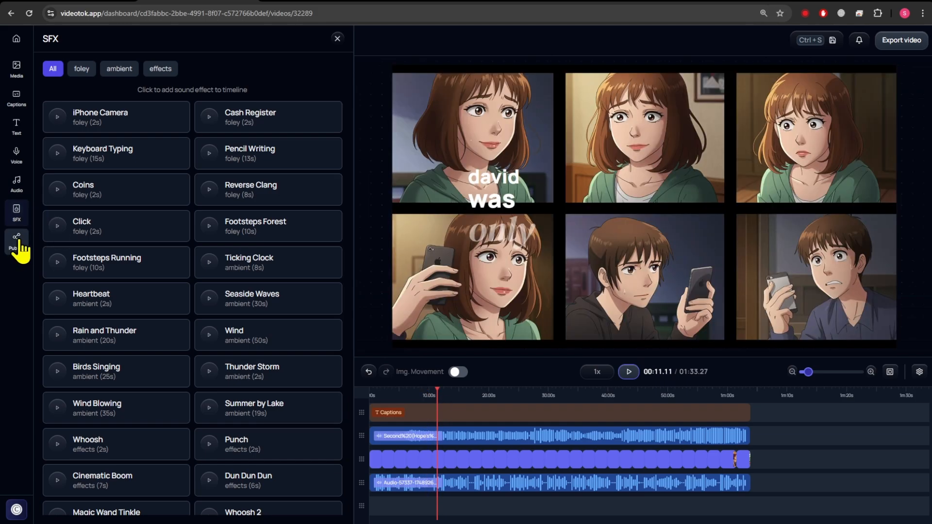
Generate a description and hashtags for publishing the video on YouTube.
{"action": "left_click", "coordinate": [17, 240]}
{"action": "left_click", "coordinate": [151, 72]}
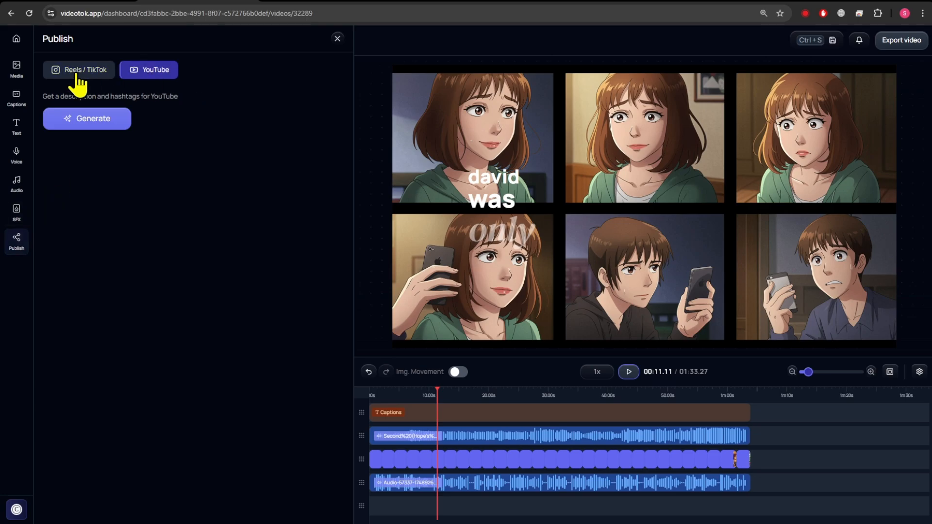
{"action": "left_click", "coordinate": [95, 122]}
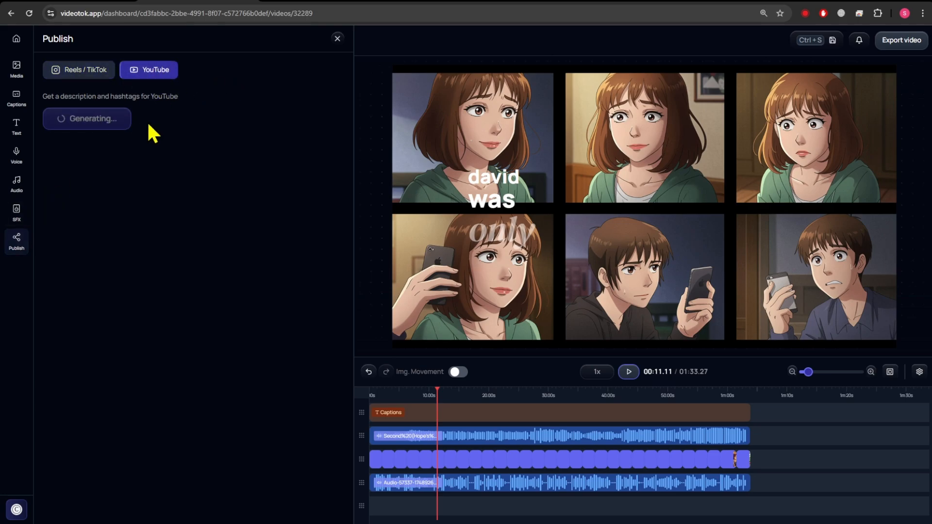
Examine the generated YouTube title, summary, key points and hashtags.
{"action": "left_click_drag", "start_coordinate": [52, 187], "coordinate": [271, 190]}
{"action": "left_click", "coordinate": [50, 223]}
{"action": "left_click_drag", "start_coordinate": [52, 211], "coordinate": [134, 232]}
{"action": "left_click_drag", "start_coordinate": [52, 254], "coordinate": [160, 322]}
{"action": "left_click", "coordinate": [56, 397]}
{"action": "left_click_drag", "start_coordinate": [52, 387], "coordinate": [133, 445]}
{"action": "left_click", "coordinate": [134, 446]}
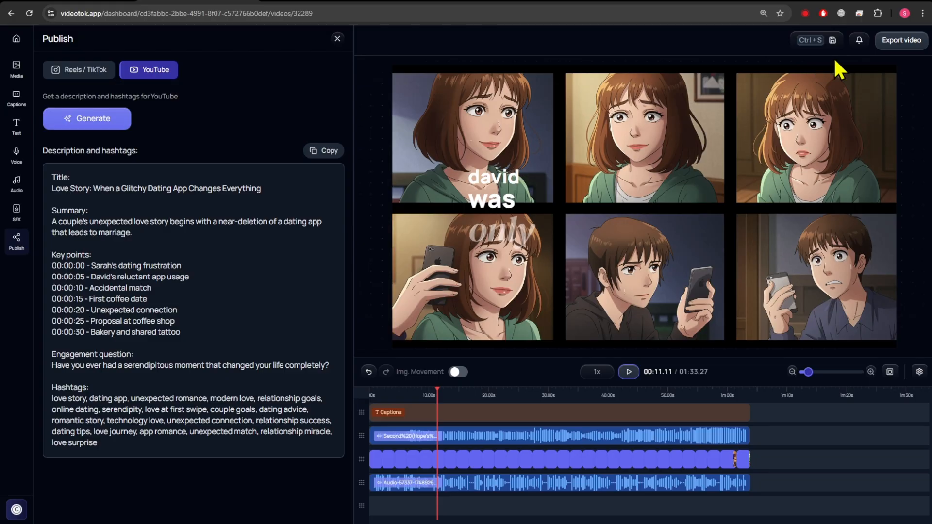
Export the finished video.
{"action": "left_click", "coordinate": [901, 41]}
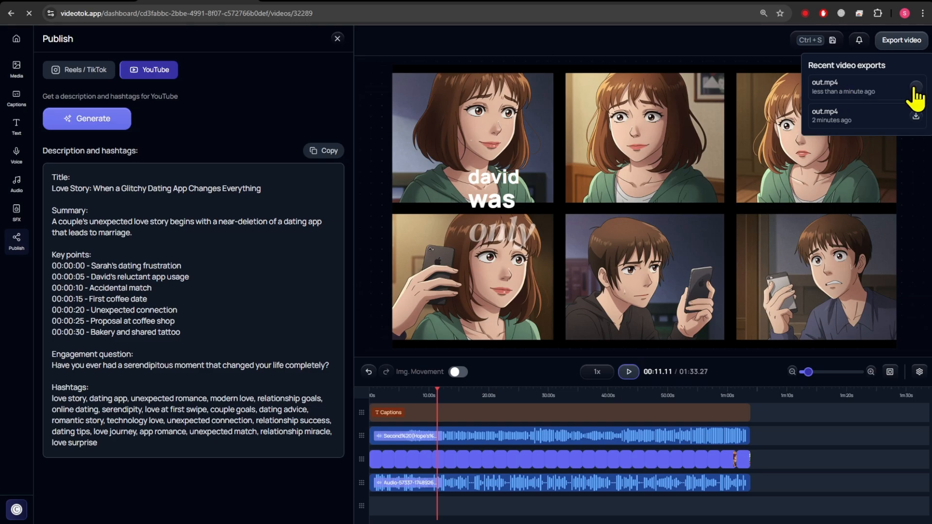
{"action": "left_click", "coordinate": [782, 15]}
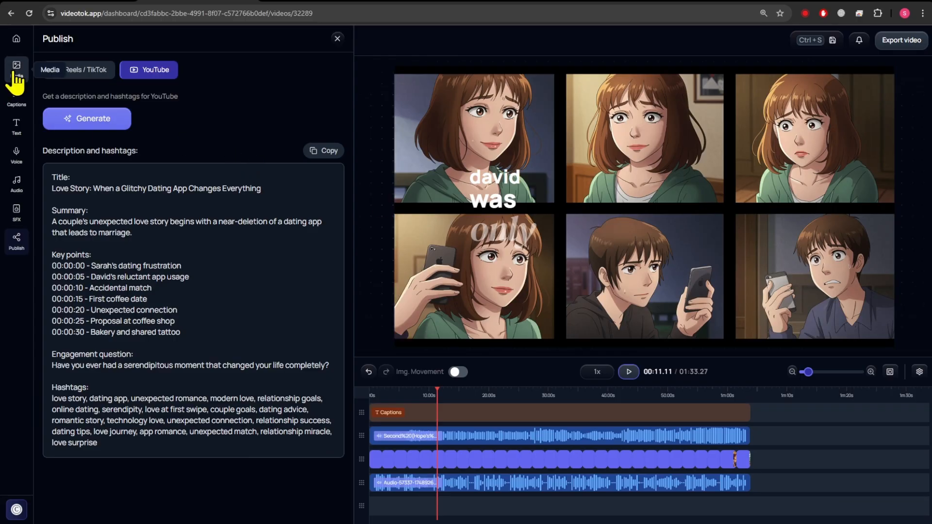
Choose the gallery image of two hands holding phones for image-to-video and select the Kling 2.1 standard motion model.
{"action": "left_click", "coordinate": [16, 73]}
{"action": "left_click", "coordinate": [83, 142]}
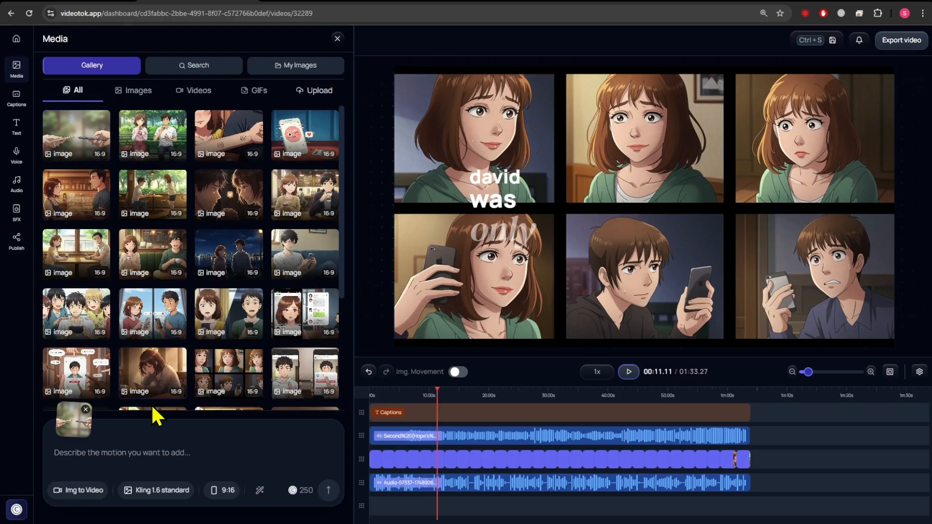
{"action": "left_click", "coordinate": [125, 492]}
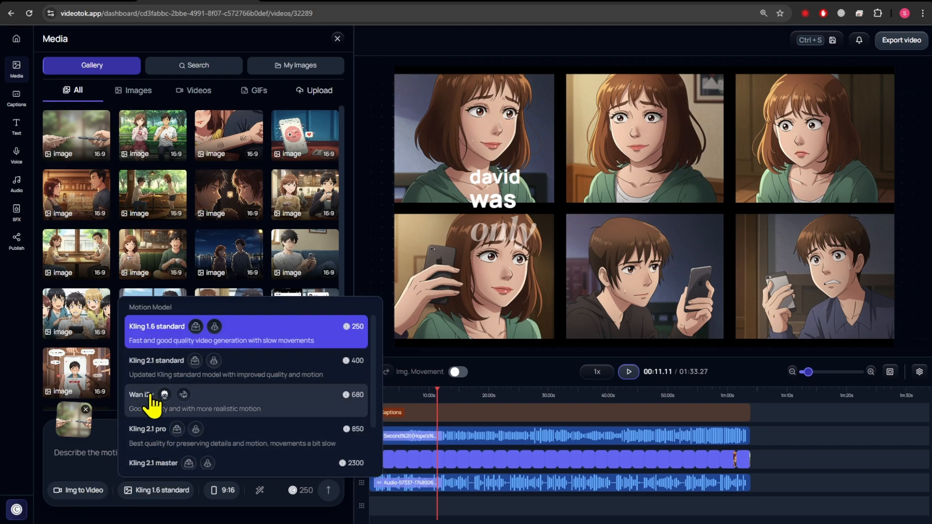
{"action": "scroll", "coordinate": [154, 413], "scroll_direction": "down", "scroll_amount": 2}
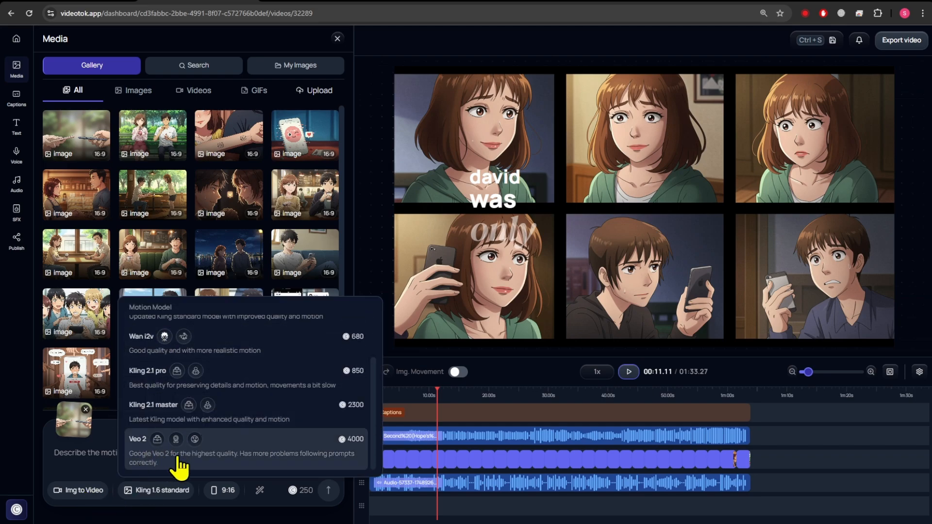
{"action": "left_click", "coordinate": [204, 318]}
Set the clip's aspect ratio to 16:9 and generate it with the motion prompt "Chatting".
{"action": "left_click", "coordinate": [224, 488]}
{"action": "left_click", "coordinate": [231, 464]}
{"action": "type", "text": "Chatting"}
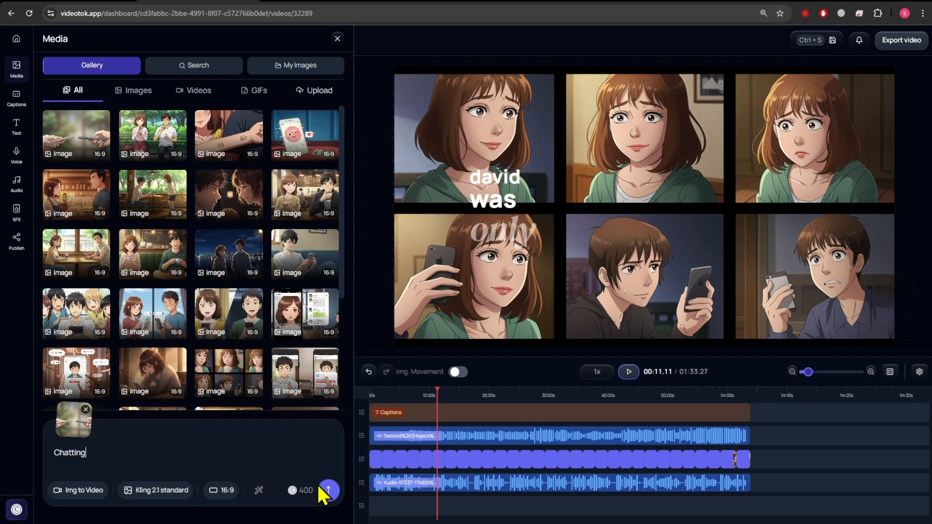
{"action": "left_click", "coordinate": [324, 487]}
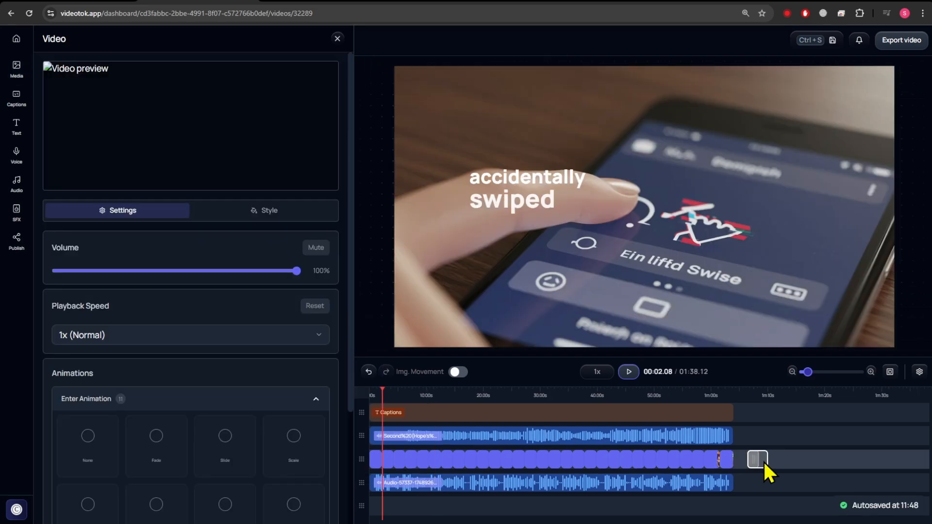
Preview the animated phone clip placed at the end of the timeline.
{"action": "left_click", "coordinate": [751, 461]}
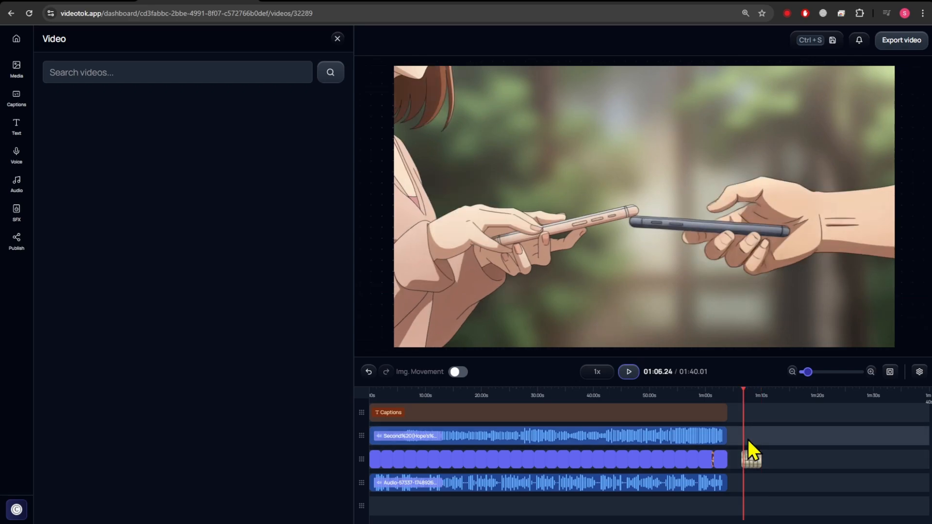
{"action": "left_click", "coordinate": [630, 373]}
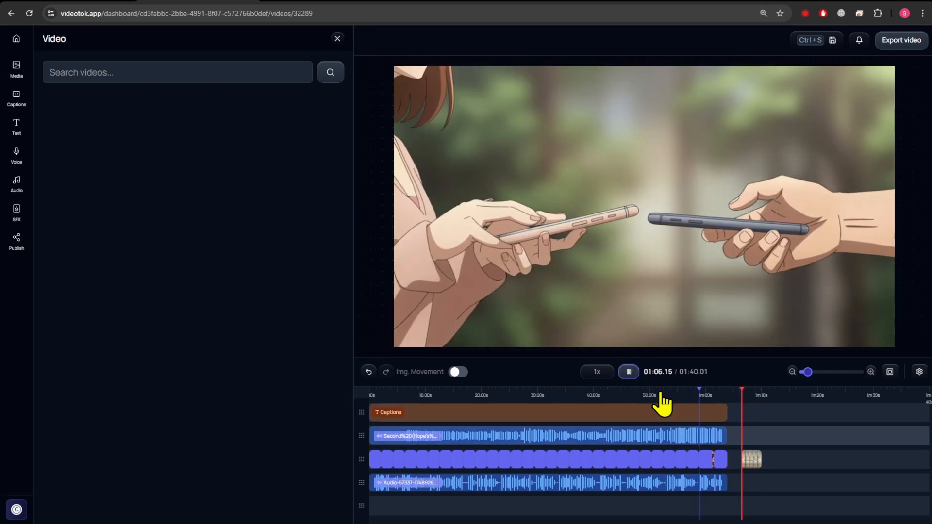